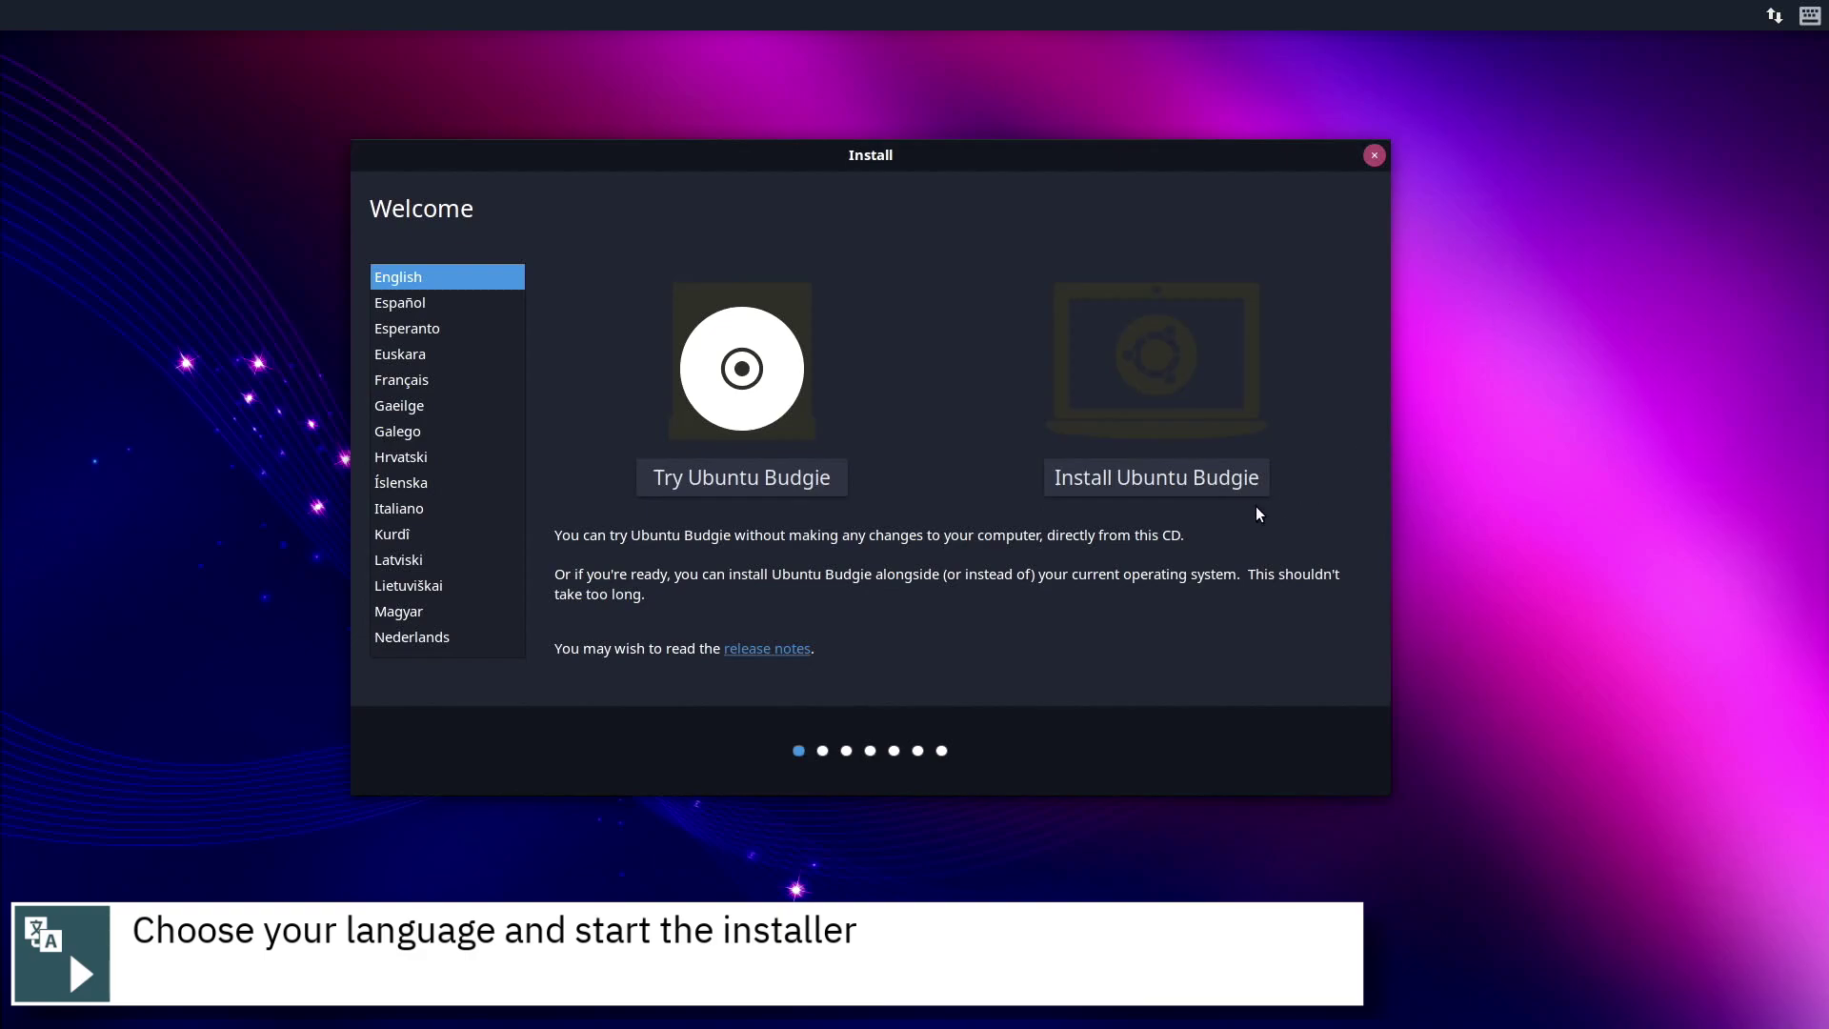
Start installing Ubuntu Budgie with English as the language
left_click(1205, 493)
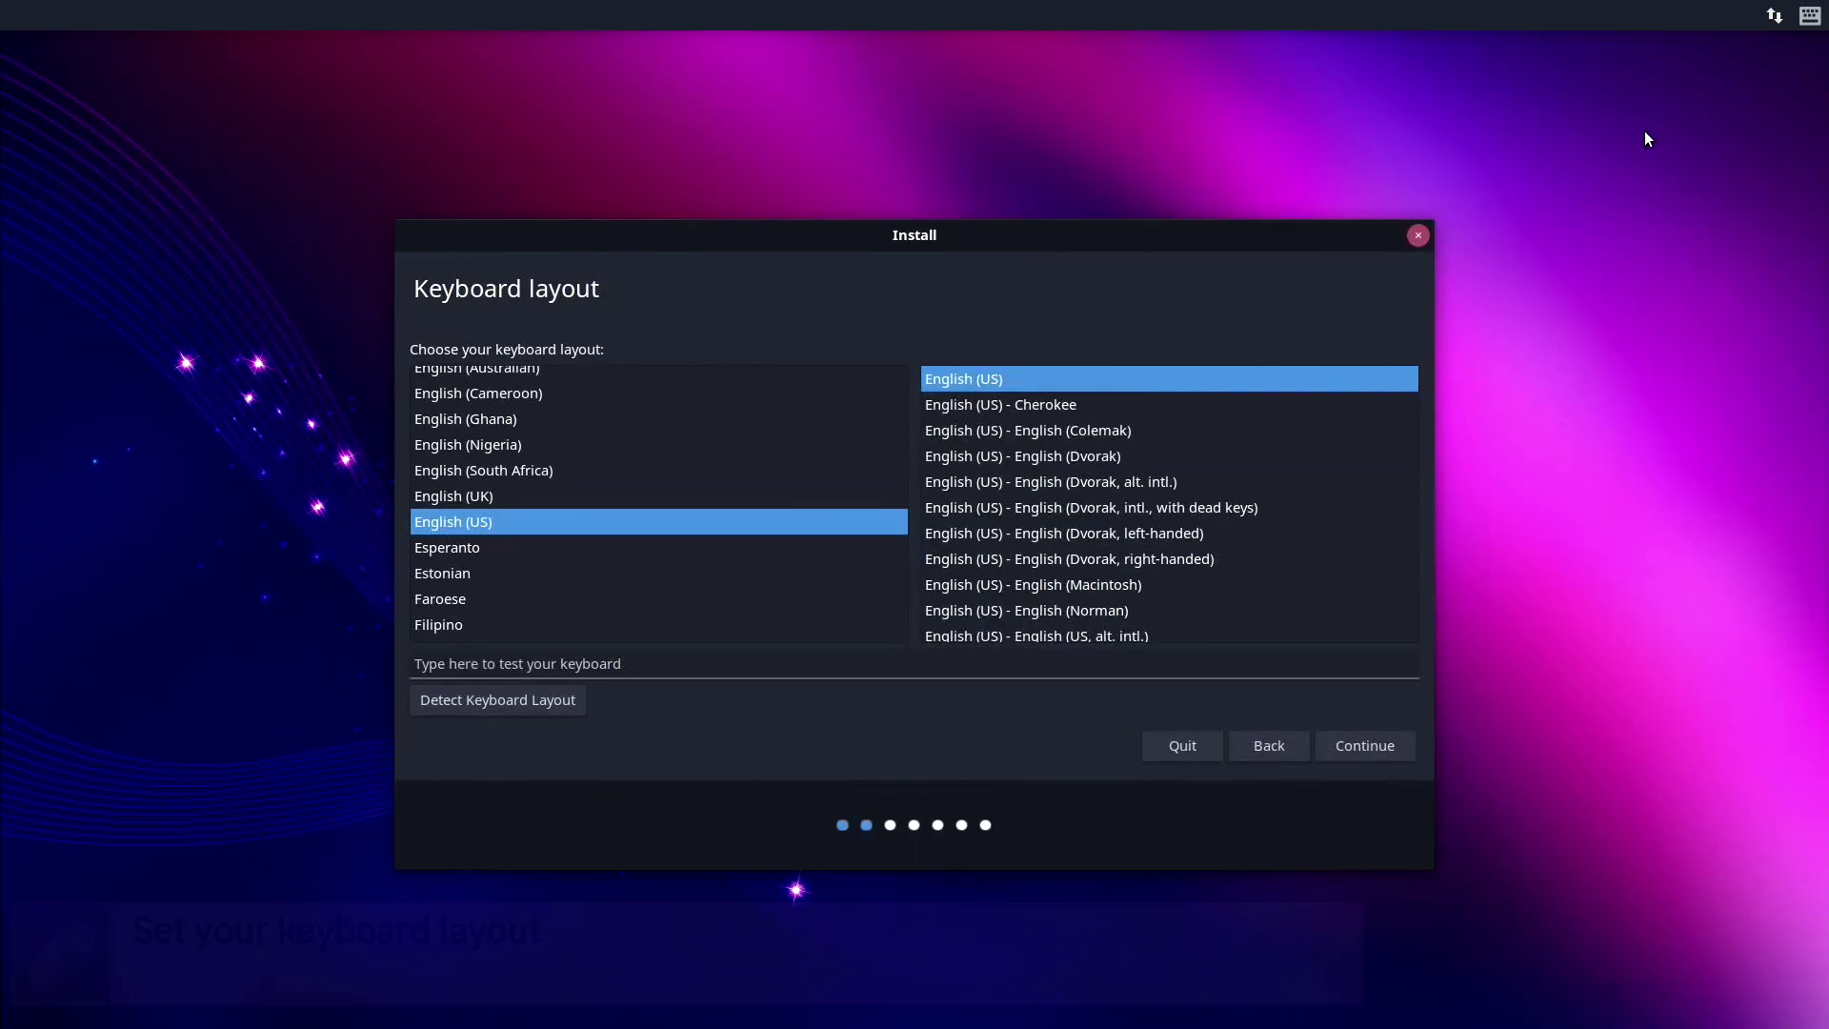
scroll(834, 438, "down", 1)
scroll(833, 437, "down", 3)
scroll(834, 438, "down", 3)
scroll(834, 438, "down", 3)
scroll(834, 439, "down", 3)
scroll(833, 437, "down", 3)
Choose the Portuguese keyboard layout and continue
left_click(833, 406)
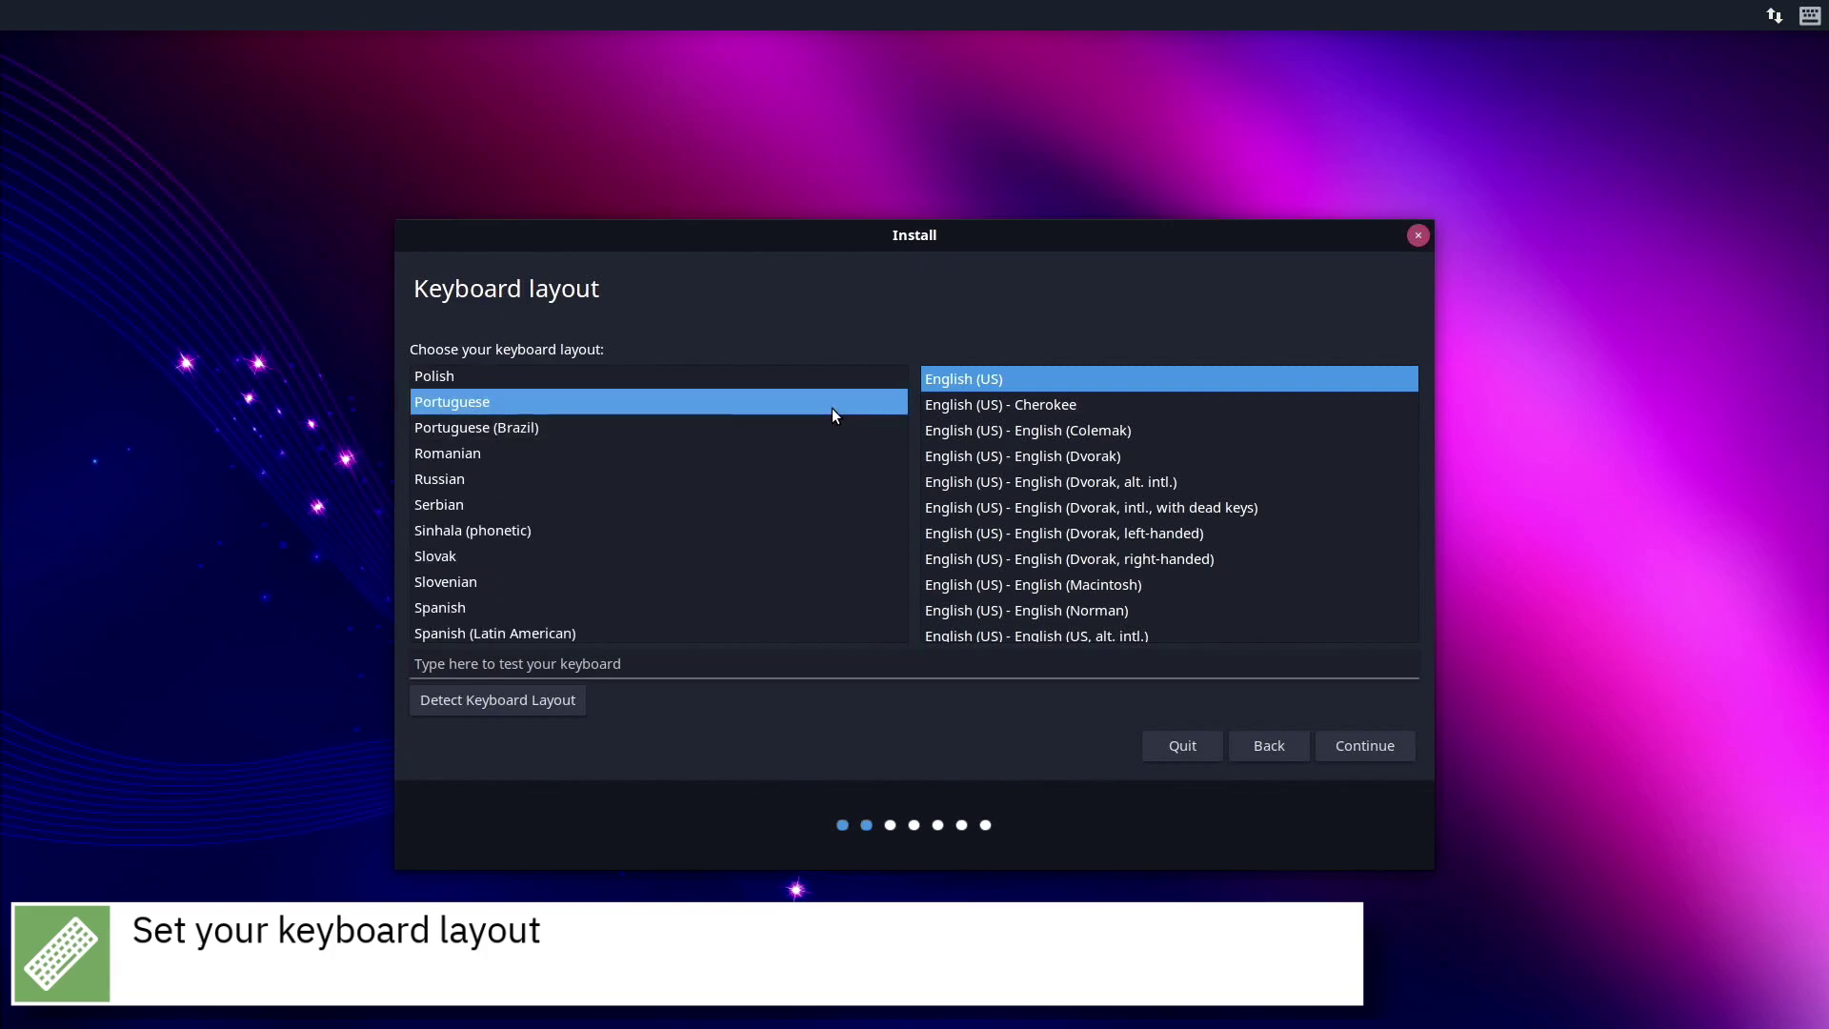
left_click(1352, 742)
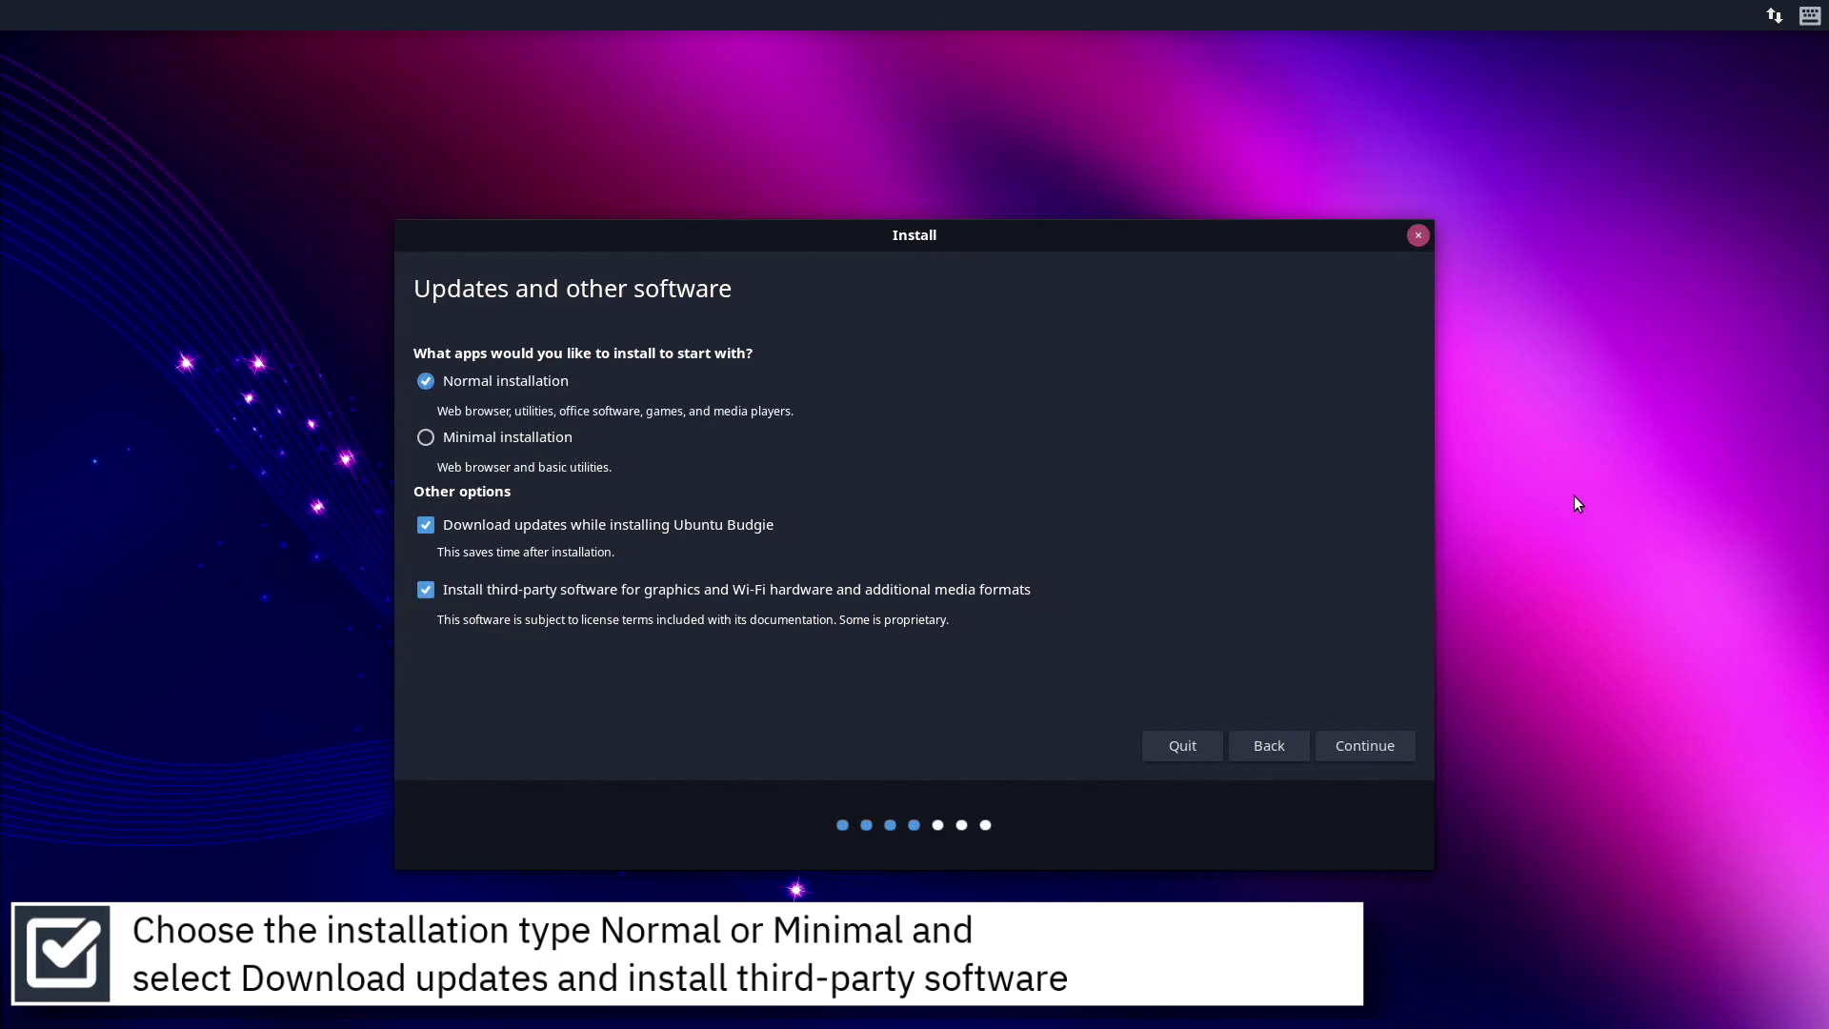
Keep Normal installation with updates and third-party software and continue
left_click(1364, 746)
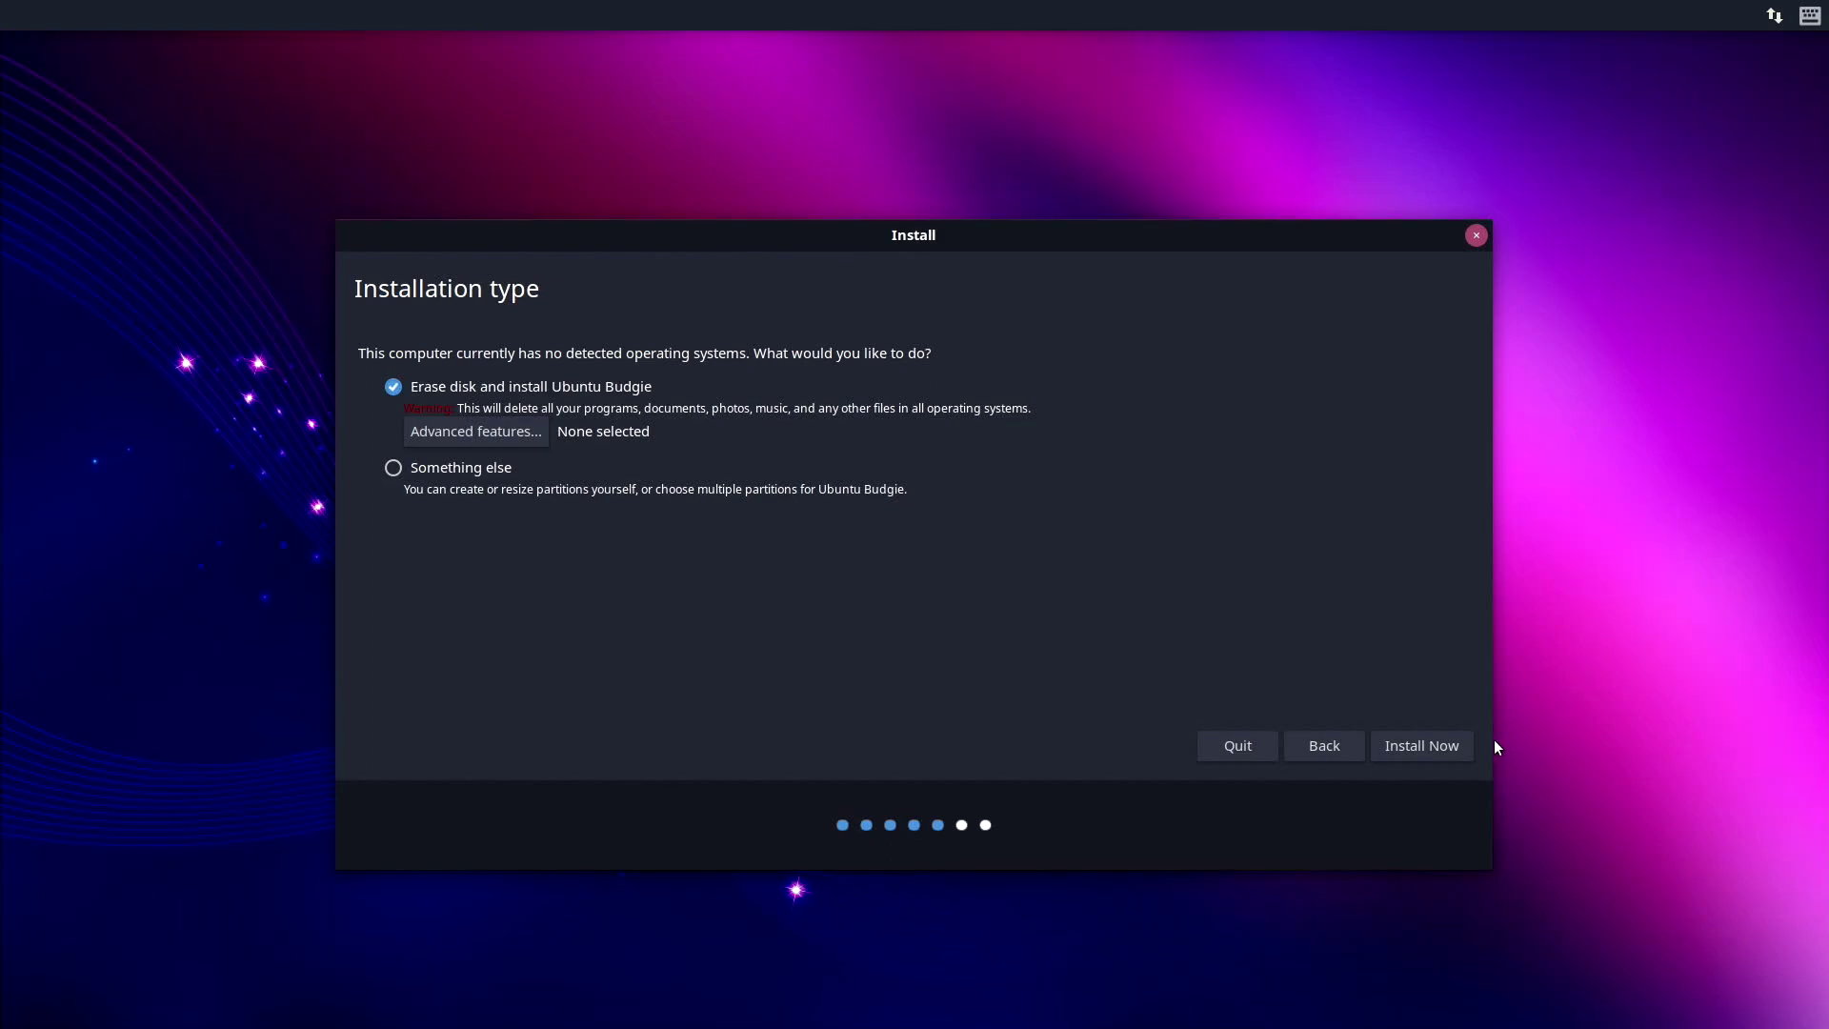
Start installing with Erase disk and install Ubuntu Budgie selected
left_click(1445, 746)
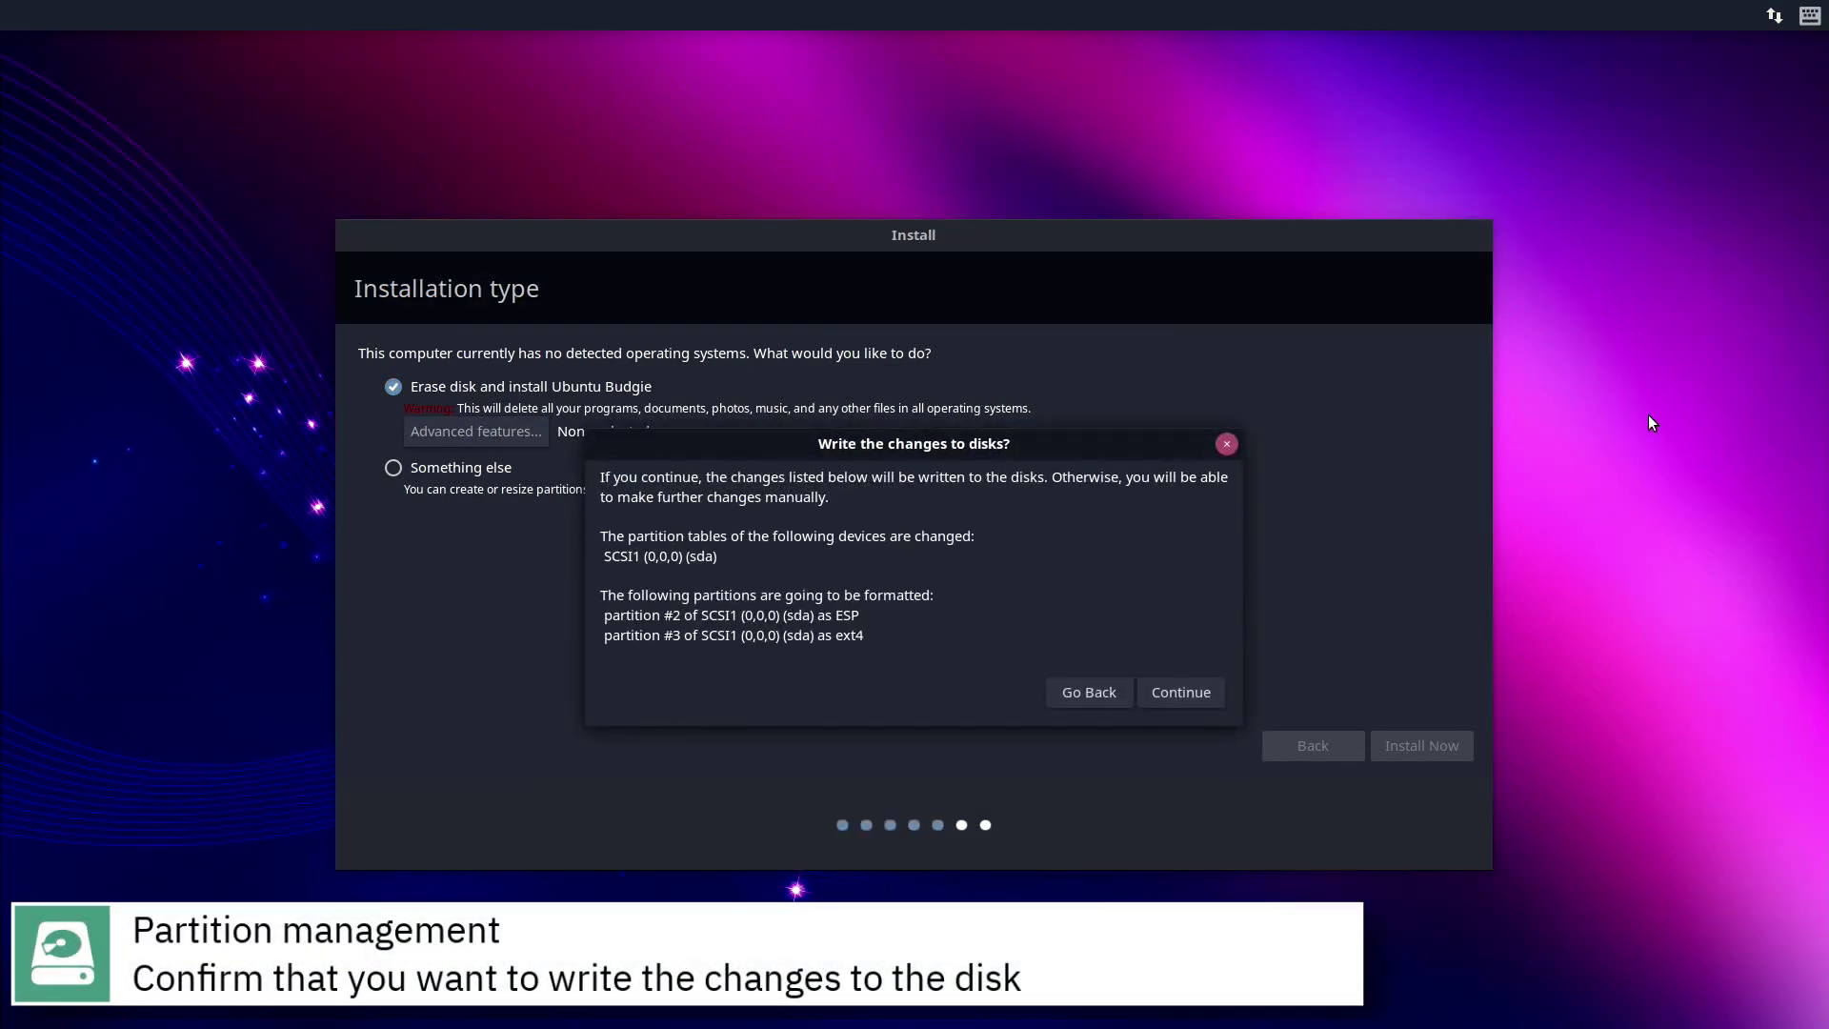
Confirm writing partition changes to disk and set the time zone to London
left_click(1182, 699)
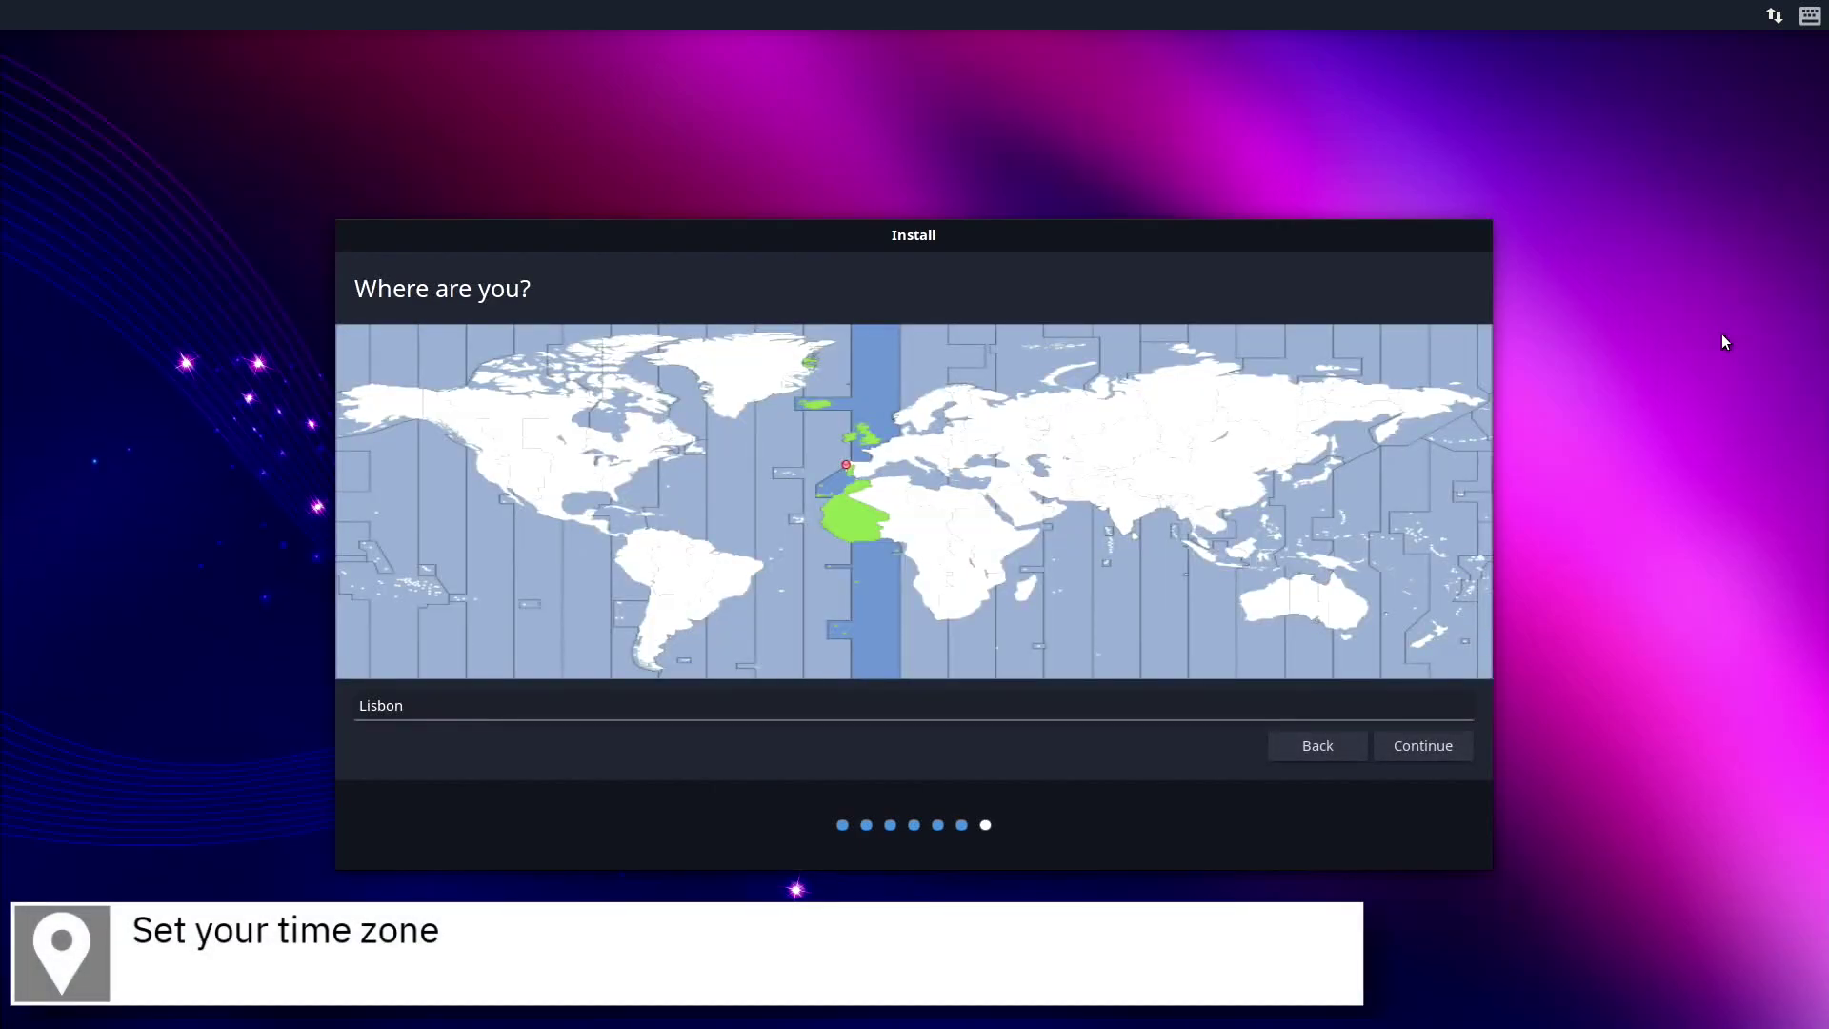
left_click(876, 443)
Accept the London time zone and fill in name, computer name and password fields
left_click(1447, 750)
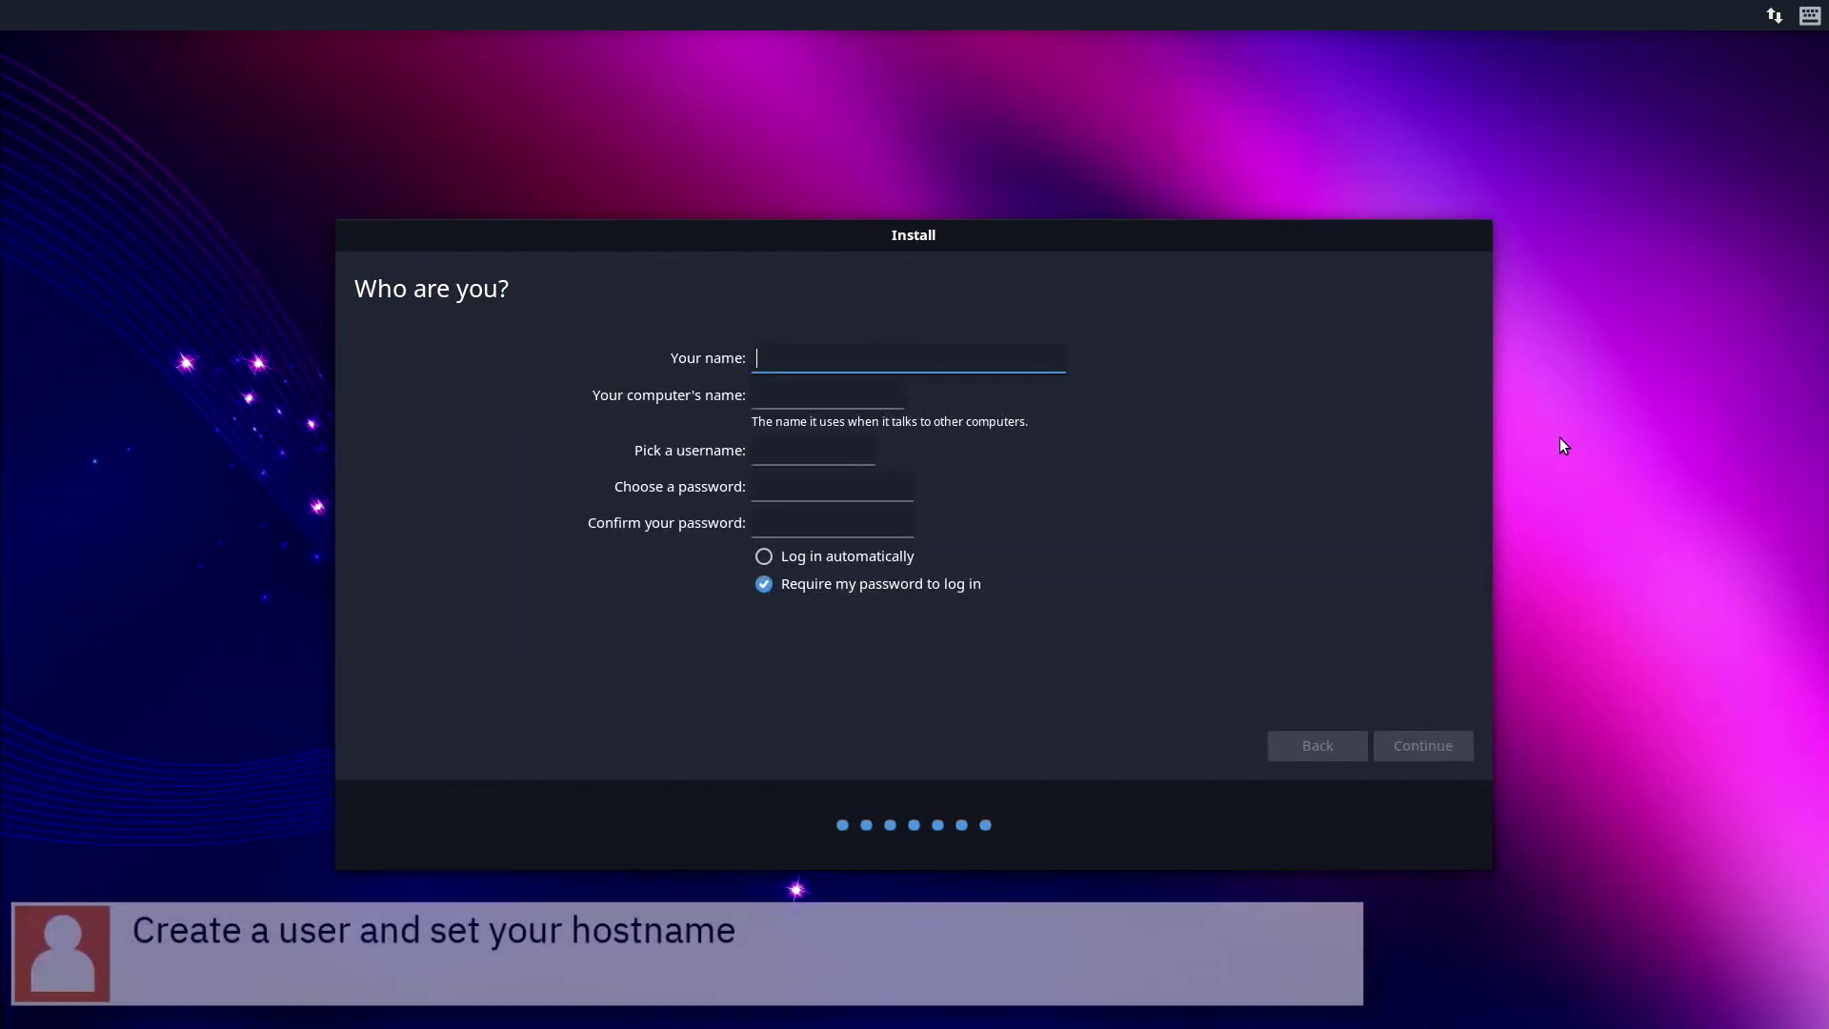
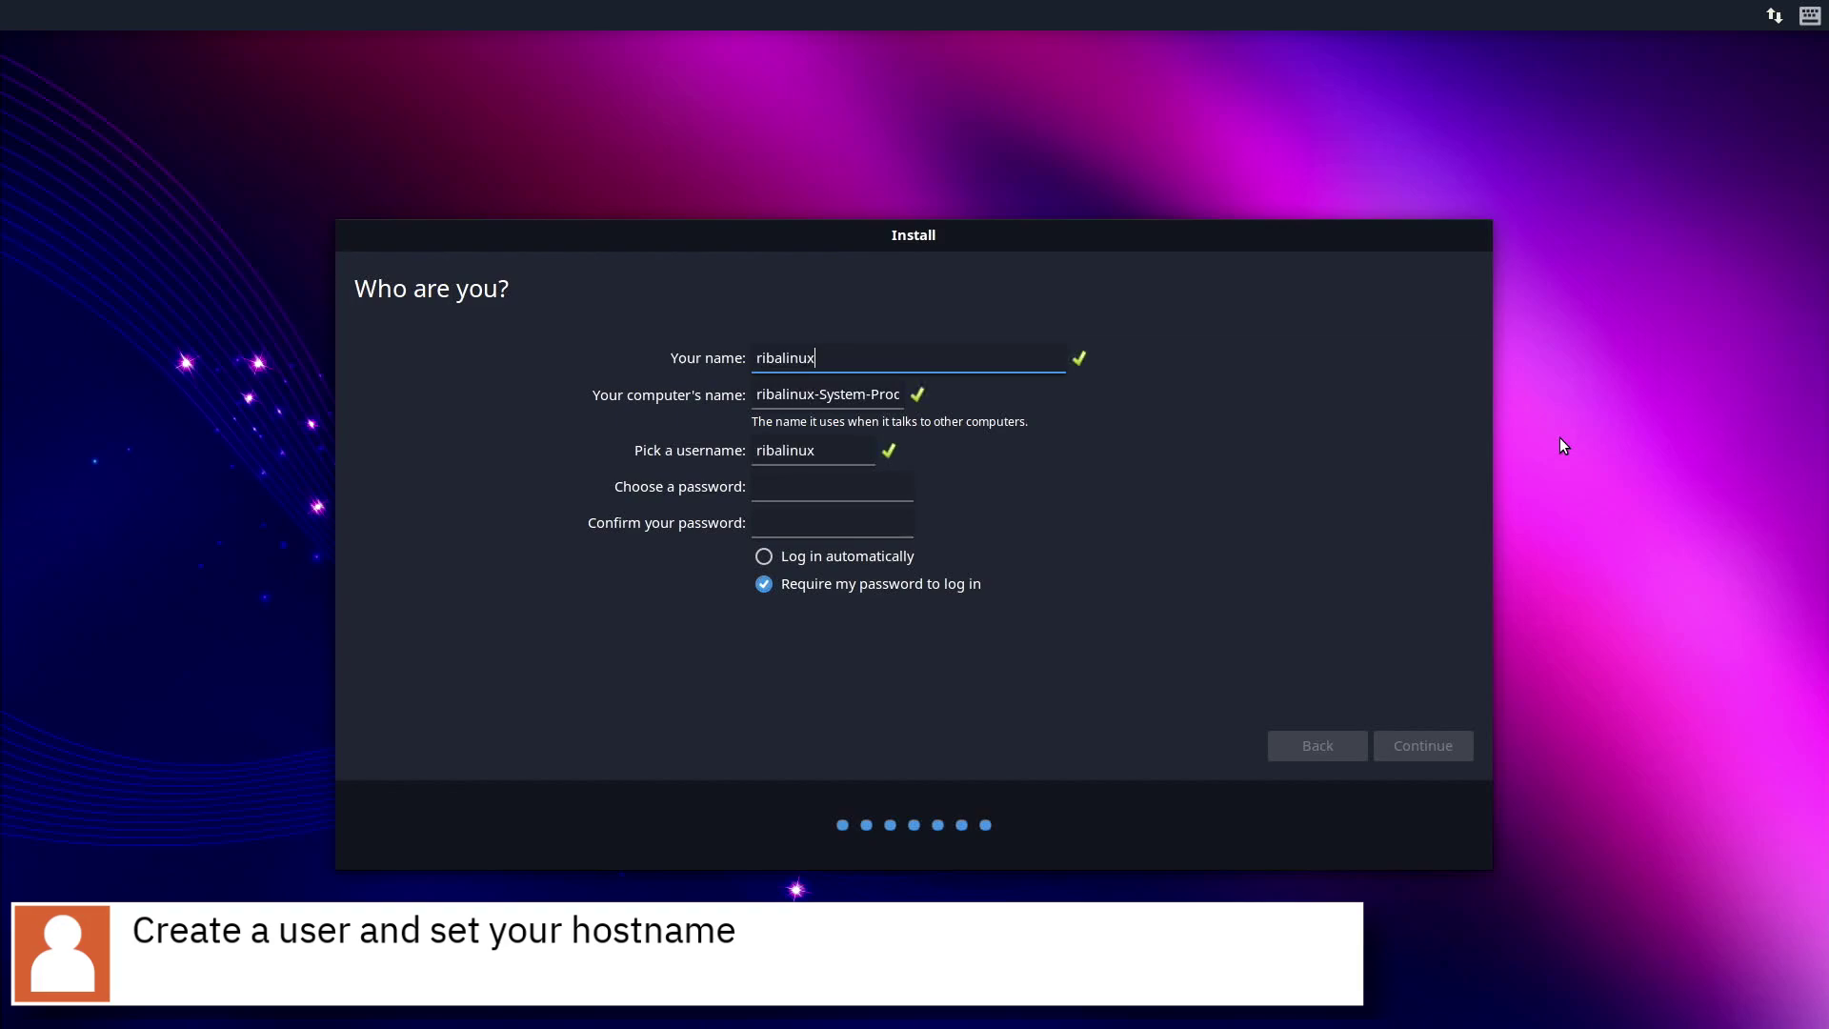
key("Tab")
key("Tab")
key("Tab")
key("Tab")
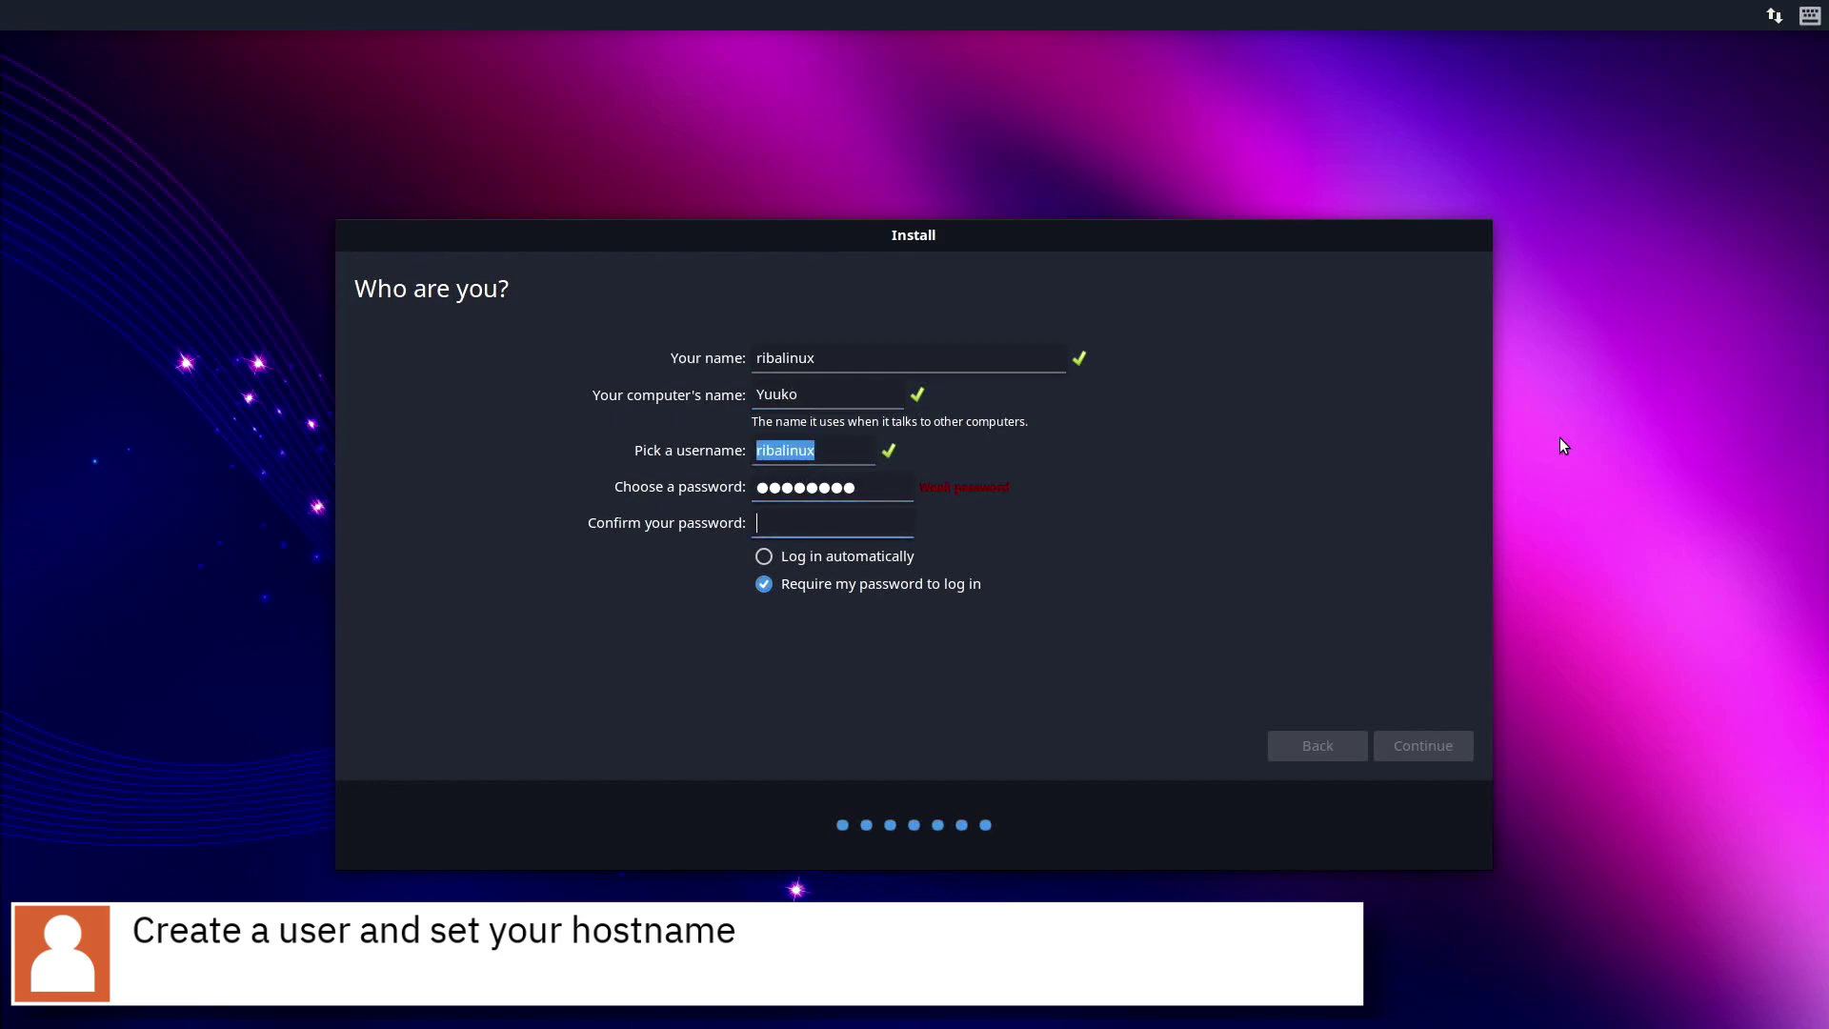
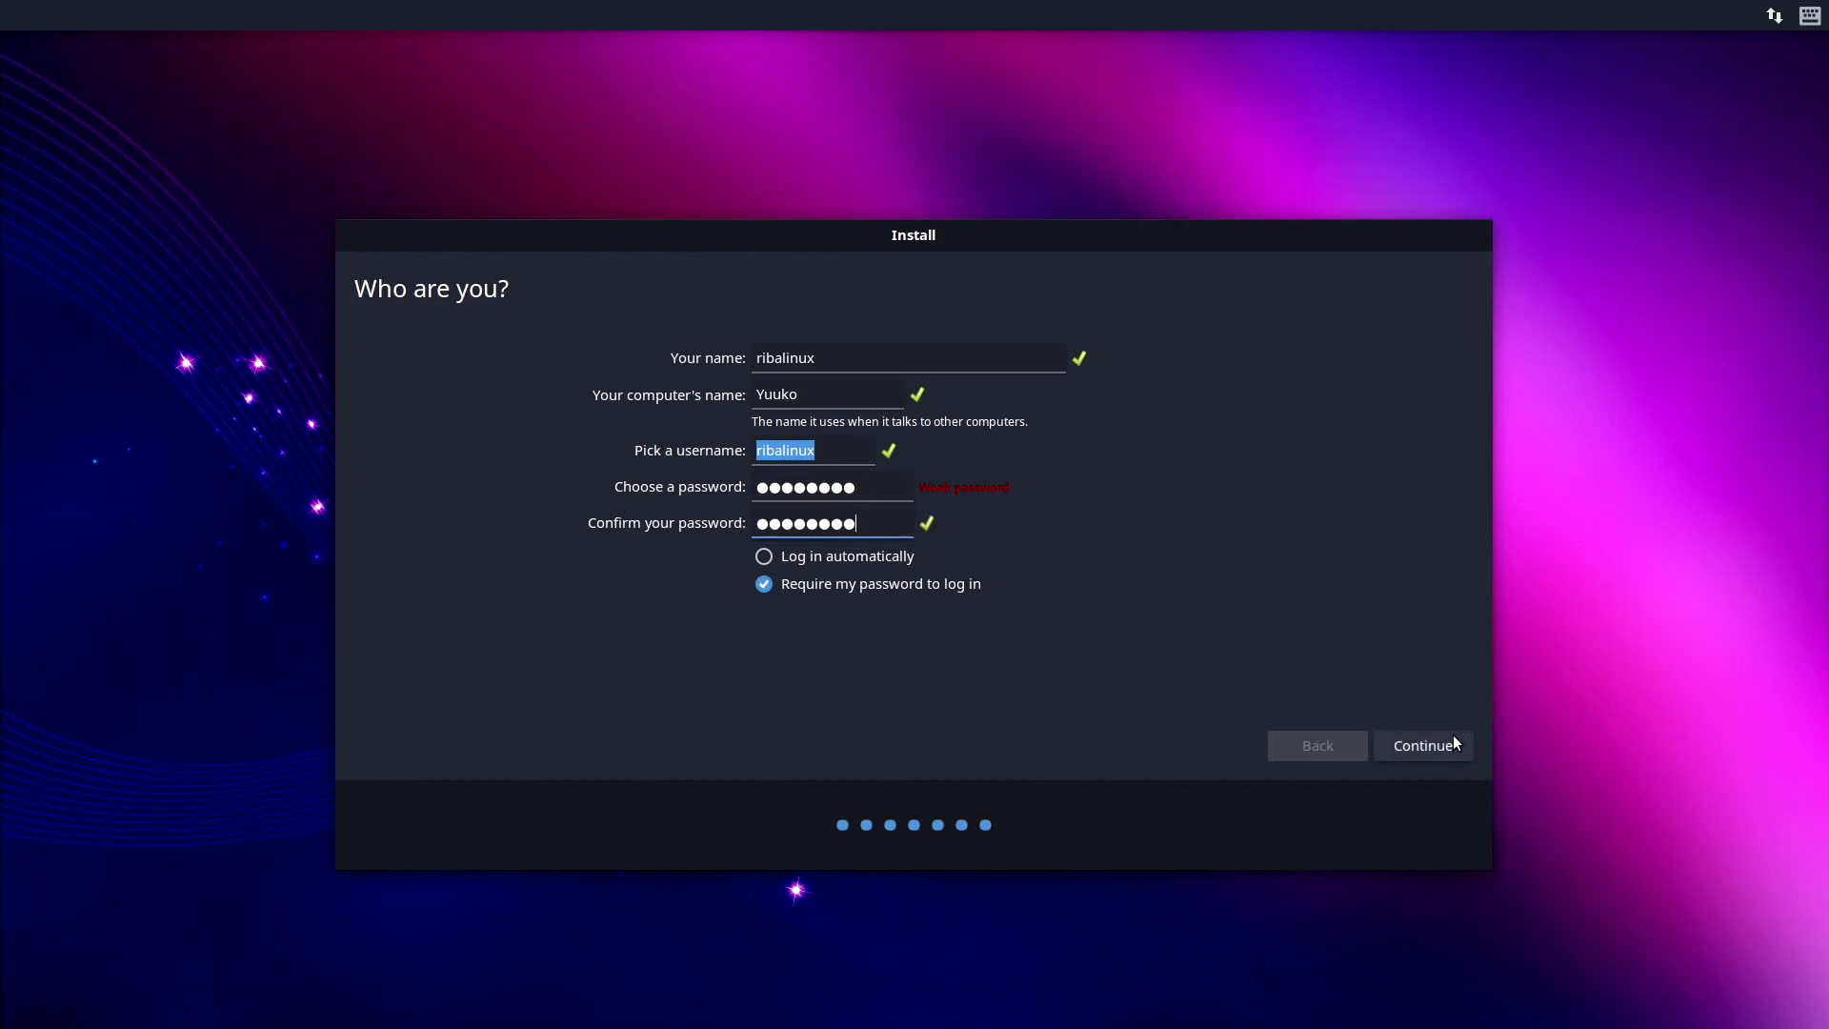
Submit the account details so the installer begins copying files
left_click(1429, 744)
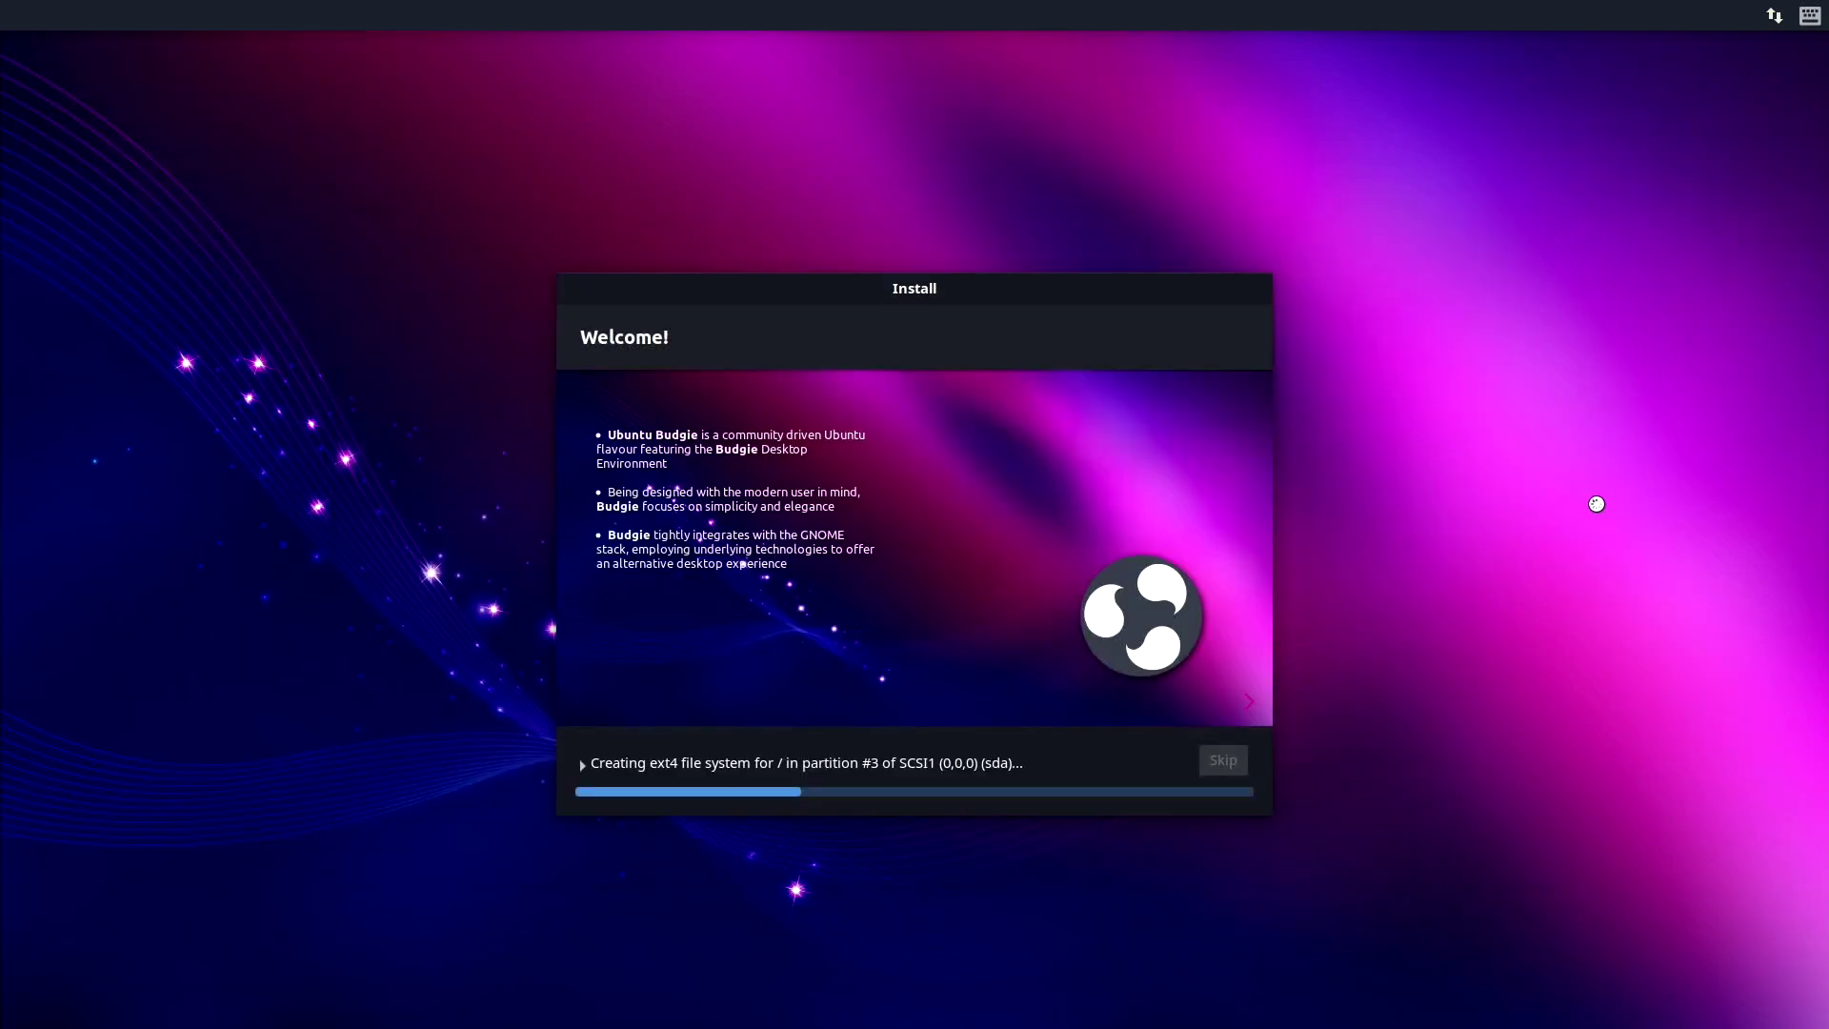